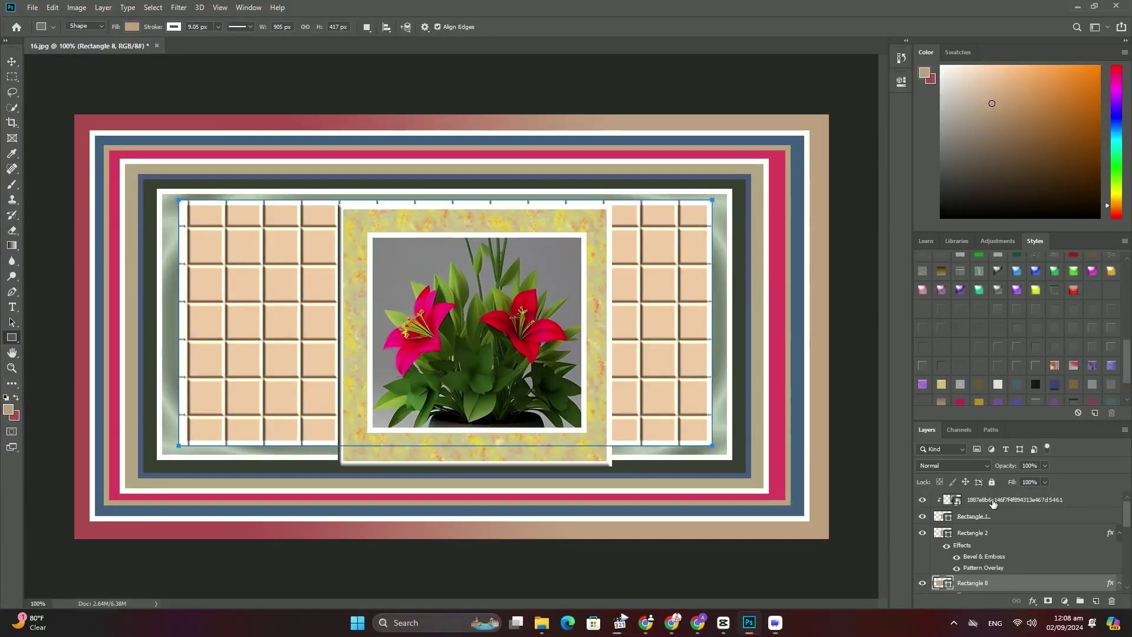
Delete the old design's top layers, leaving the pink rectangle over the background
left_click(991, 501)
key("Delete")
key("Delete")
key("Delete")
key("Delete")
key("Delete")
key("Delete")
key("Delete")
key("Delete")
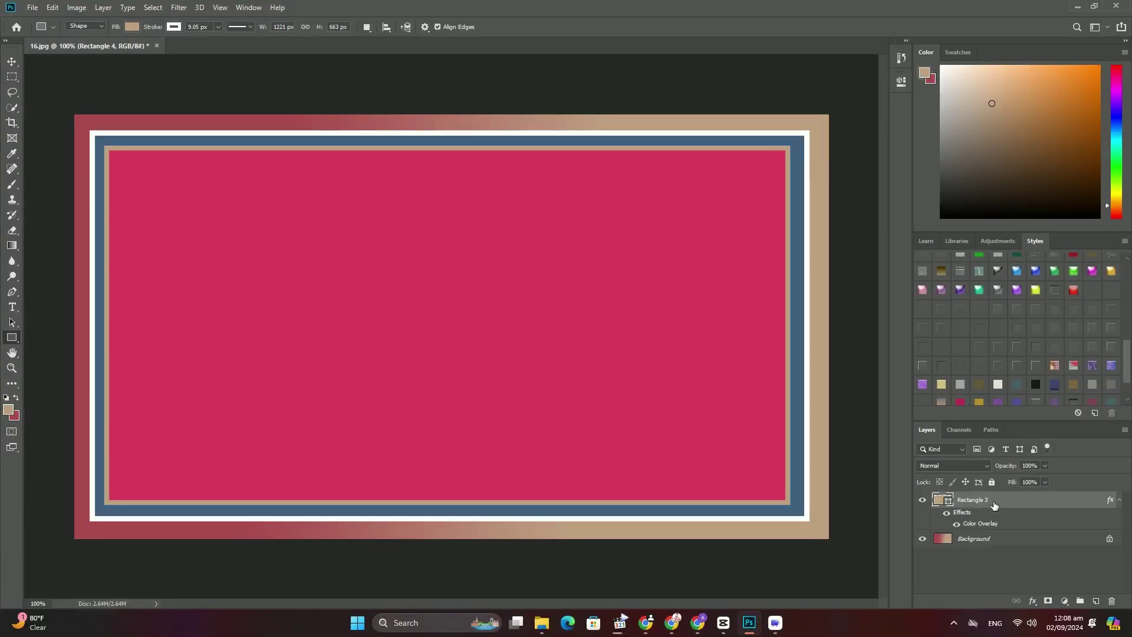
key("Delete")
key("Delete")
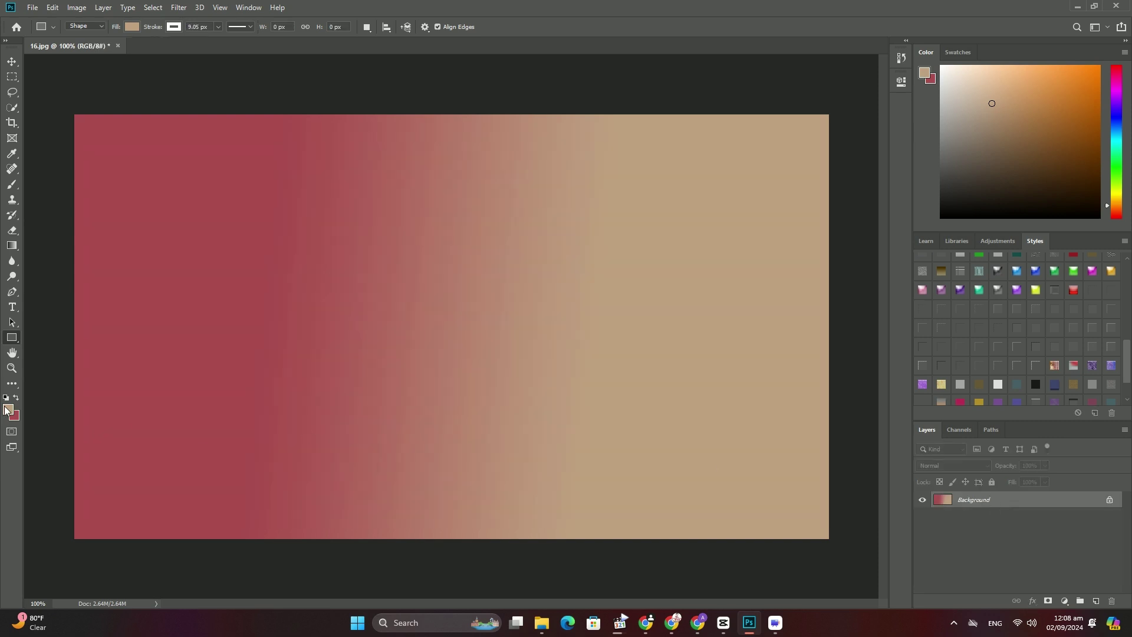
Set teal as foreground and fill the background with a red-to-teal horizontal gradient
left_click(8, 409)
left_click(420, 219)
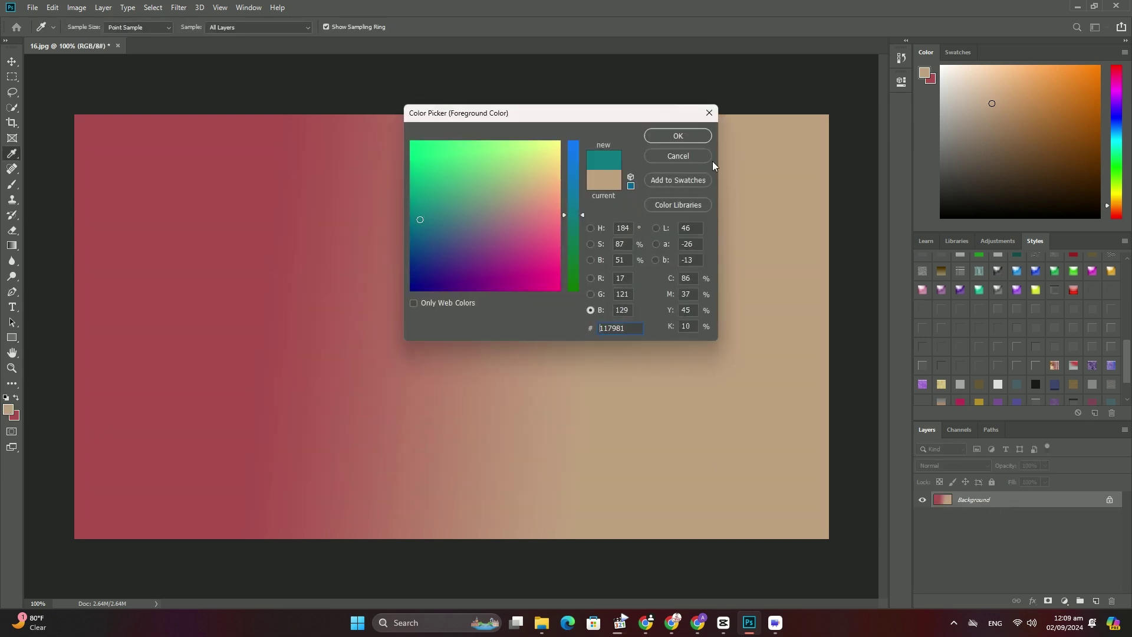
key("u")
left_click(678, 135)
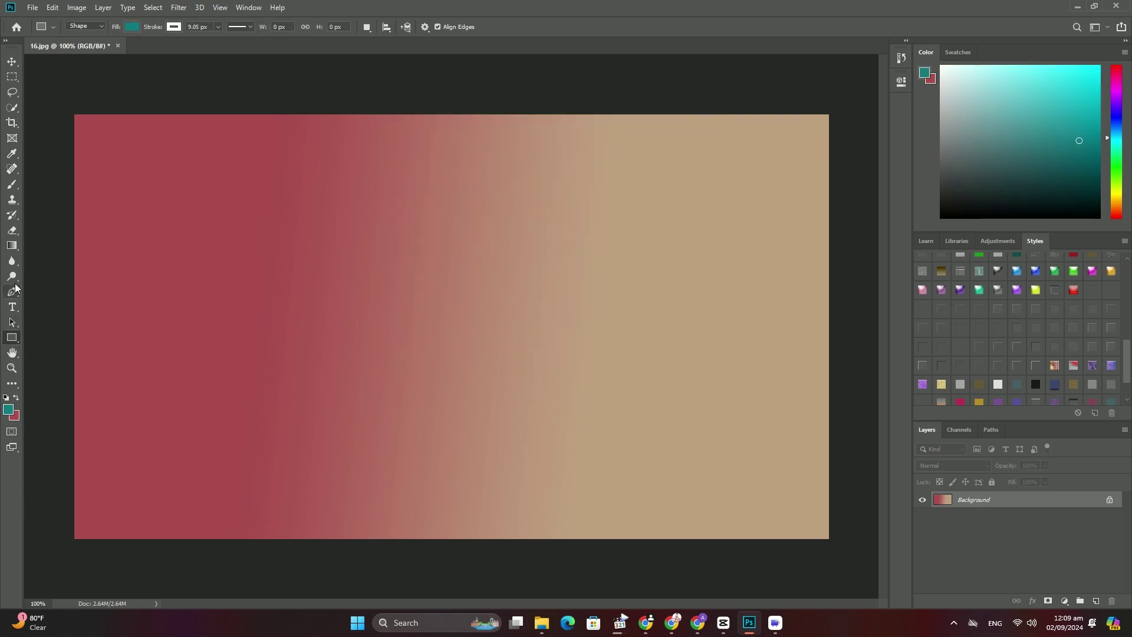
left_click(12, 246)
left_click_drag(604, 350, 384, 351)
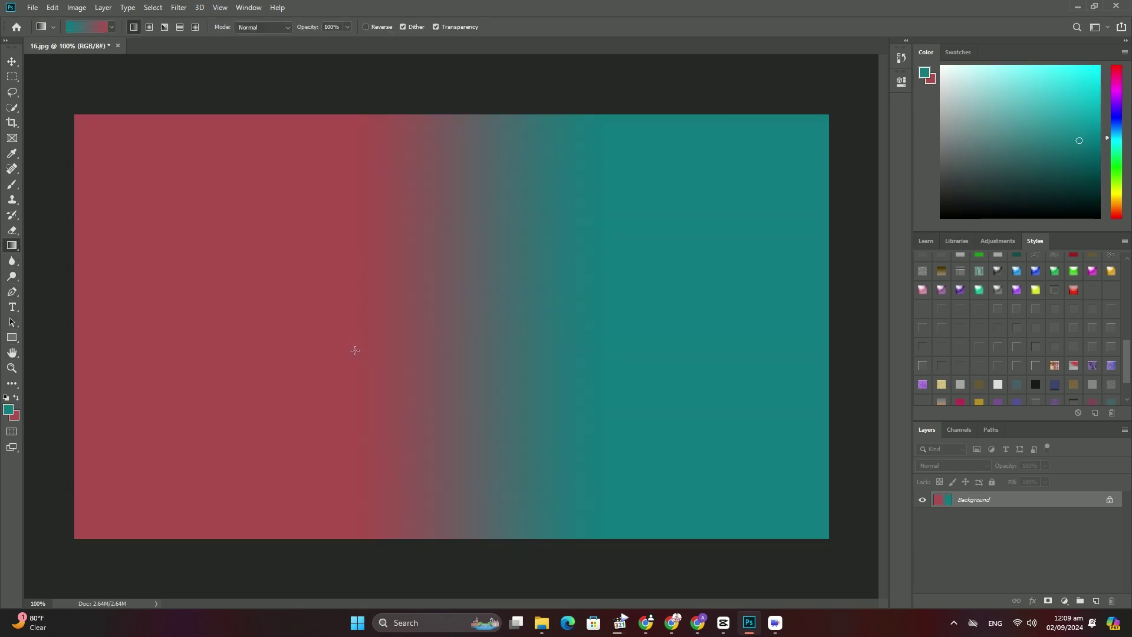
Draw a white-bordered teal pentagon and move it toward the canvas centre
right_click(12, 337)
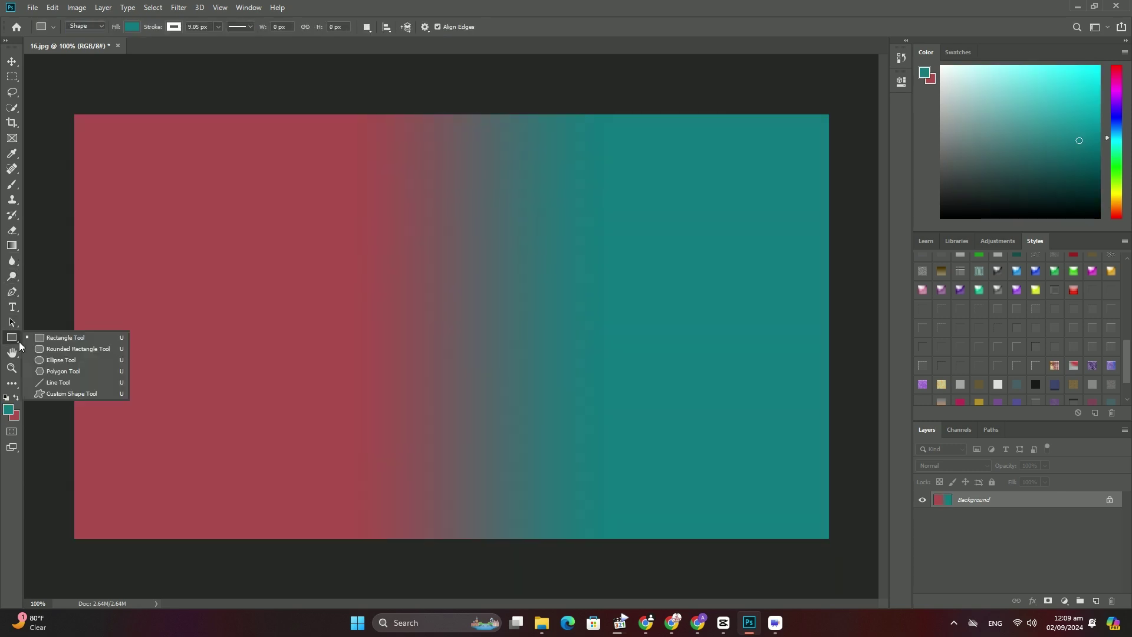
left_click(62, 371)
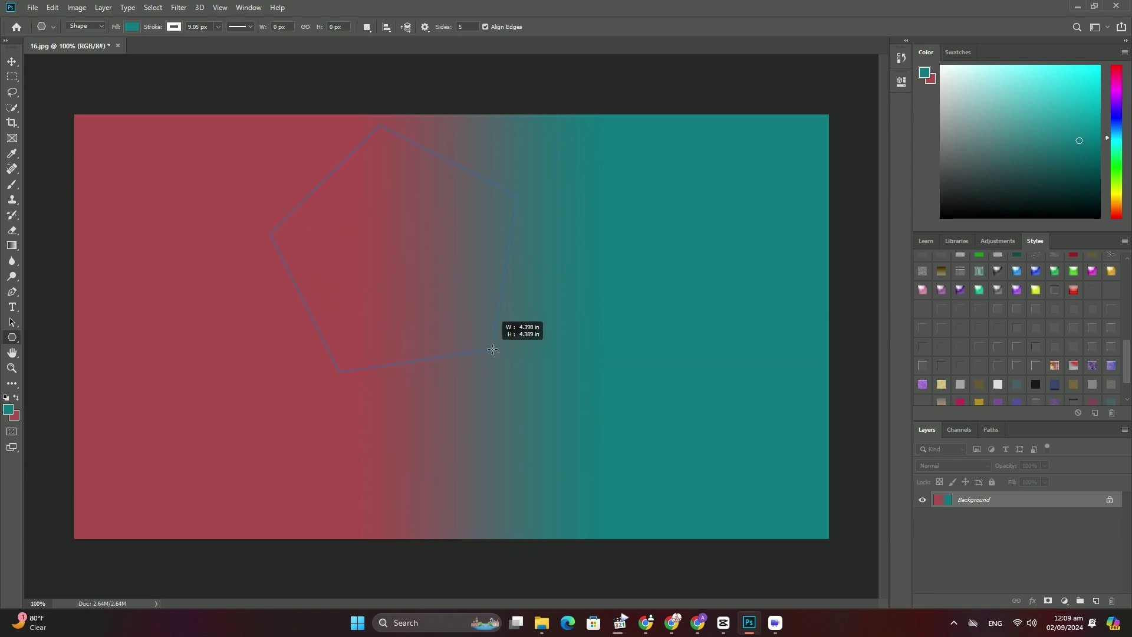
left_click_drag(398, 256, 497, 352)
left_click(12, 62)
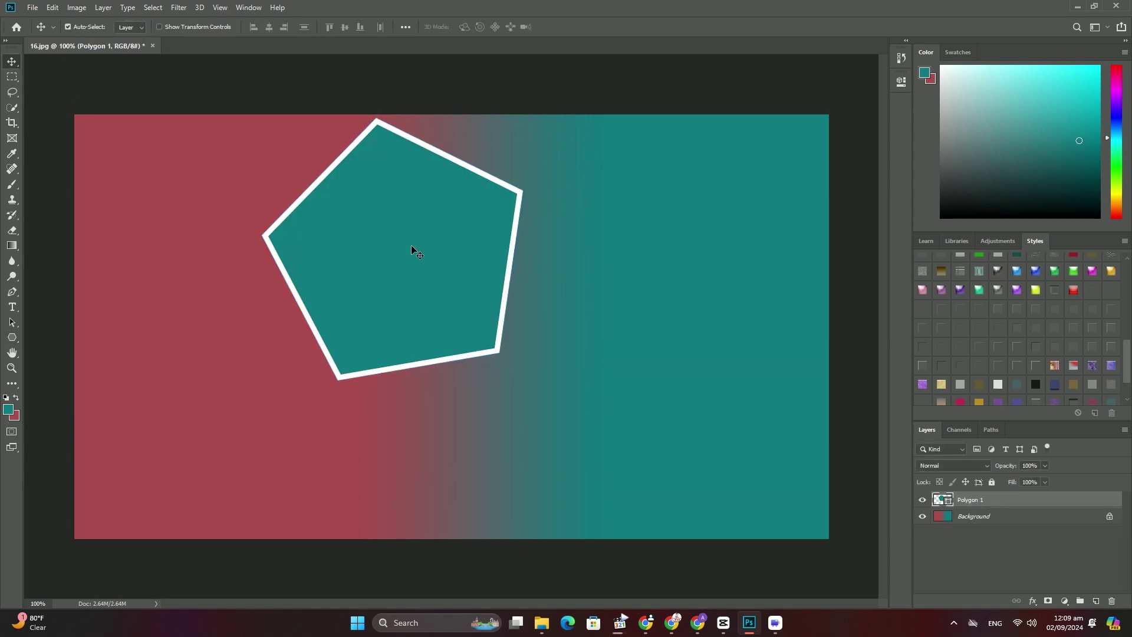
mouse_move(411, 246)
left_mouse_down()
mouse_move(485, 324)
mouse_move(478, 317)
left_mouse_up()
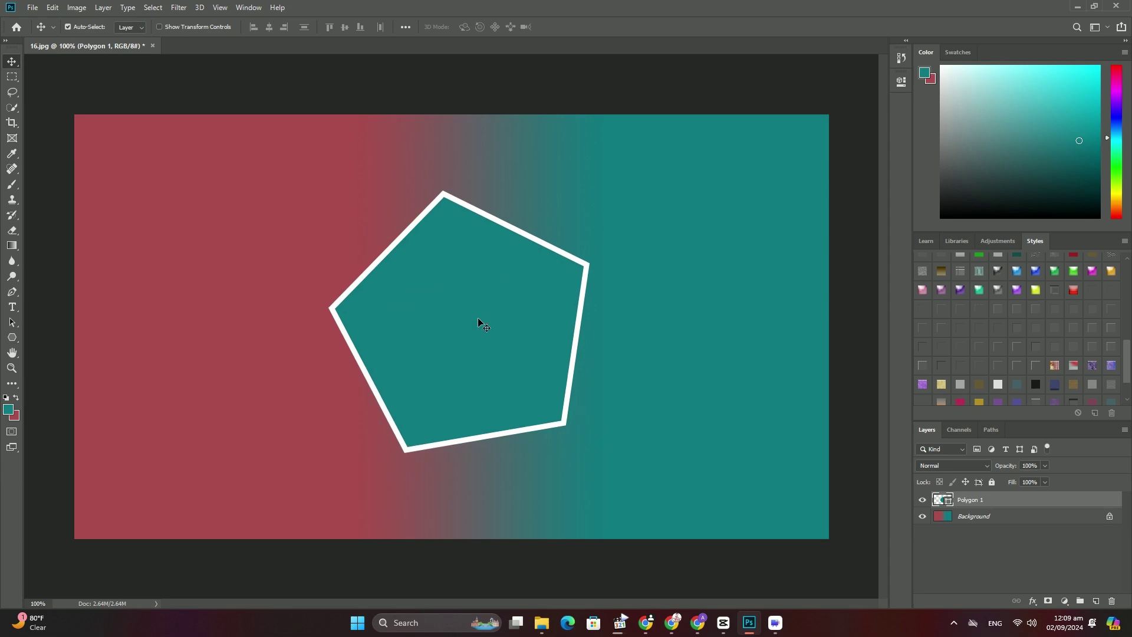
Place the red-black striped image, enlarging and positioning it over the pentagon
left_click(32, 8)
left_click(101, 231)
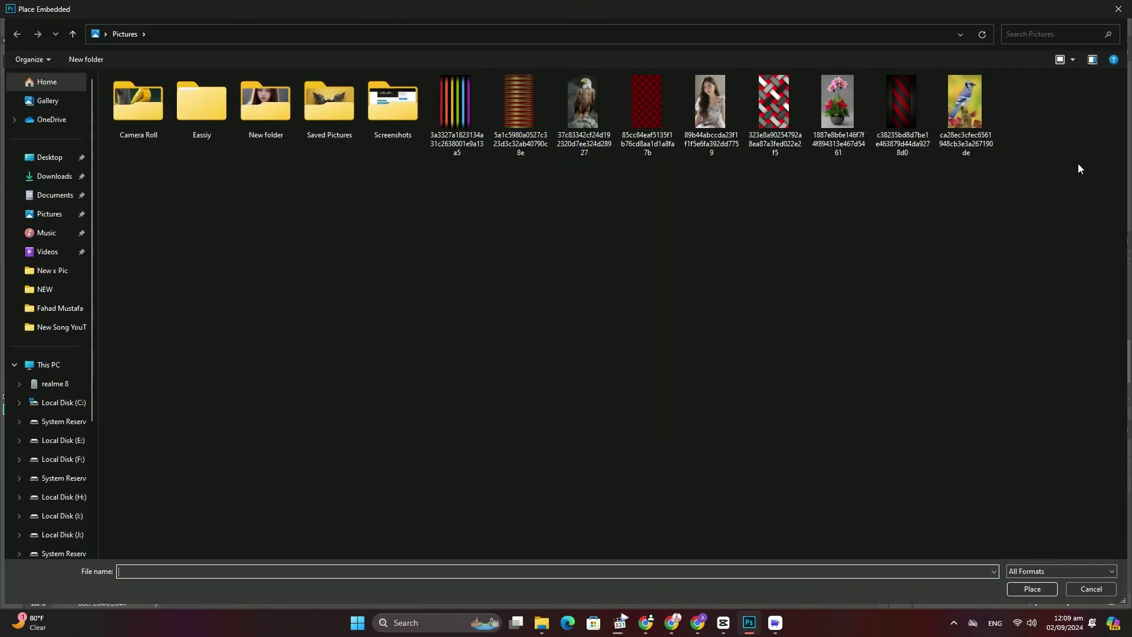
double_click(886, 97)
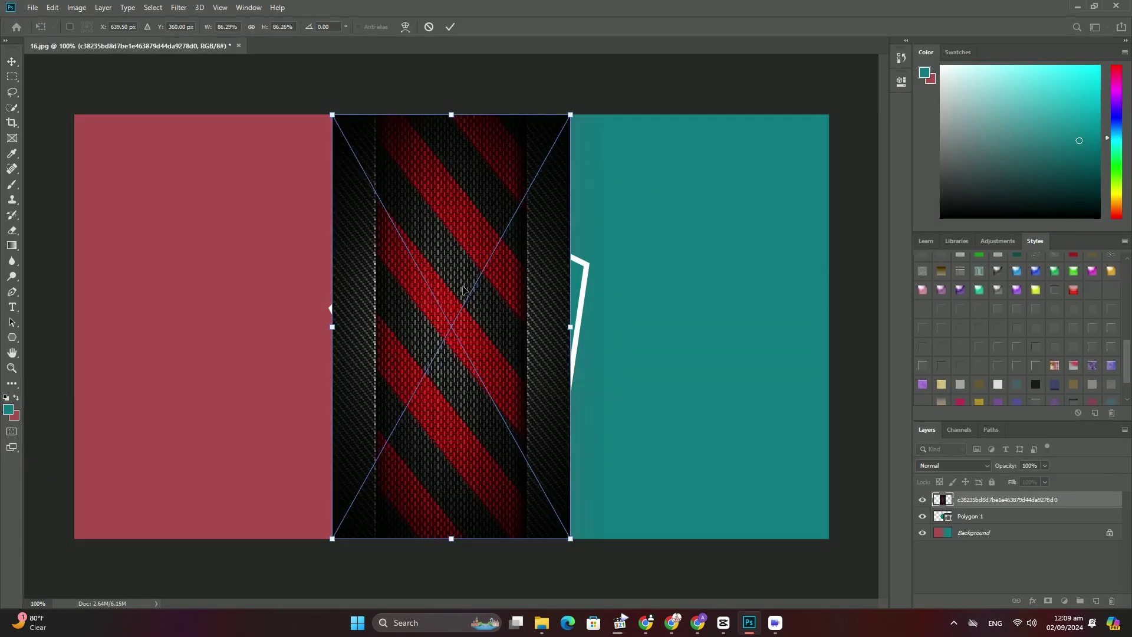
left_click_drag(465, 291, 505, 309)
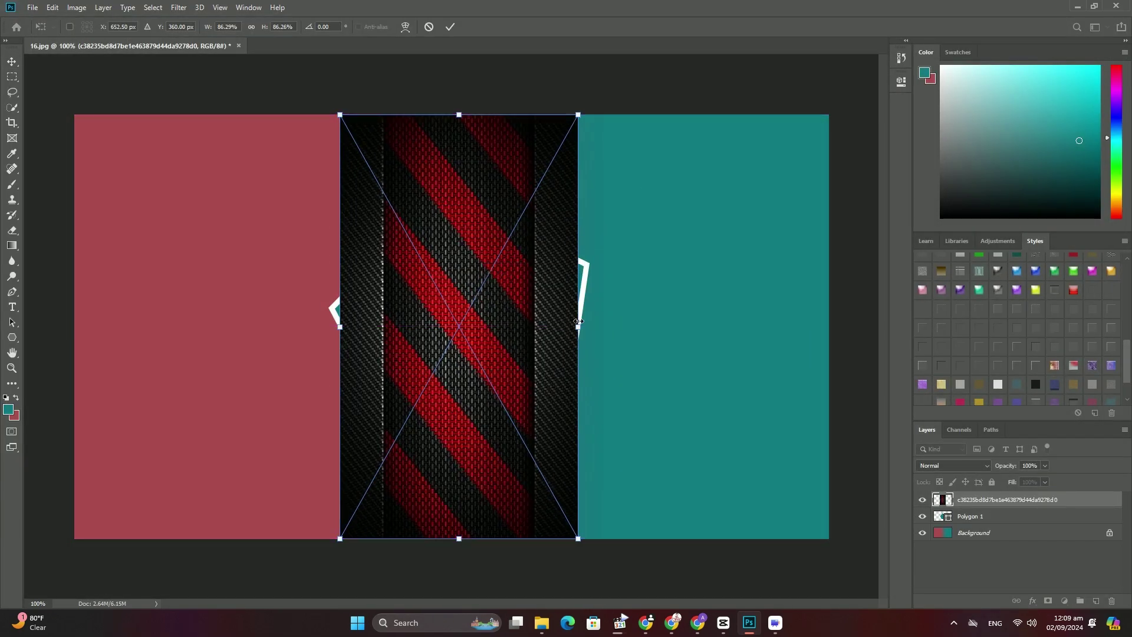
mouse_move(577, 319)
left_mouse_down()
mouse_move(601, 319)
mouse_move(561, 320)
left_mouse_up()
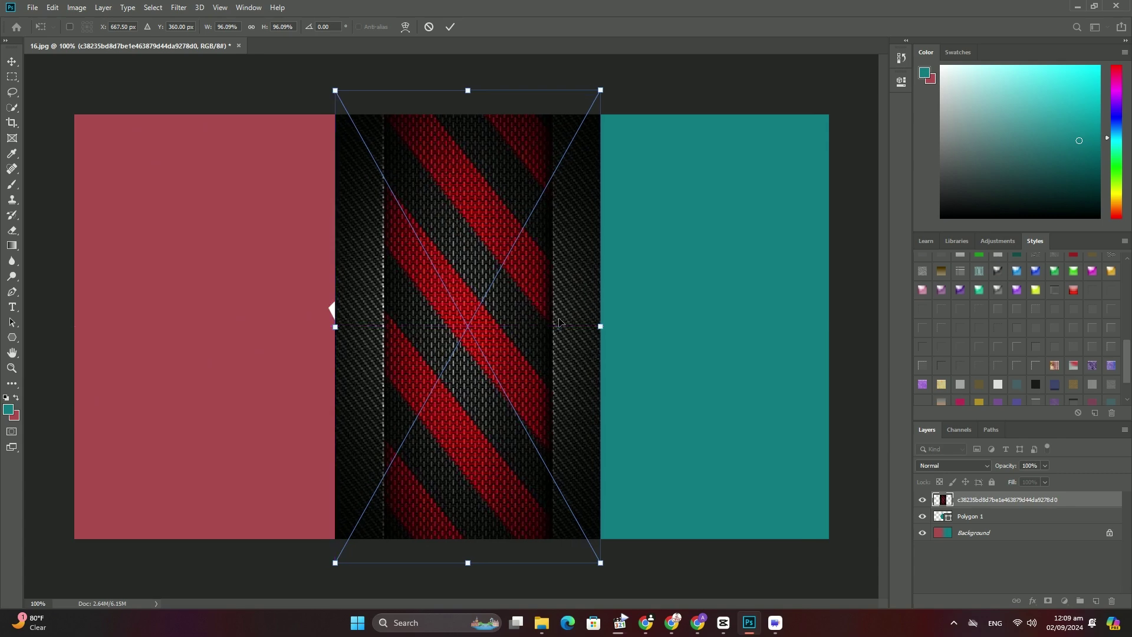
key("Return")
Clip the striped texture to the pentagon, then select the Background layer
right_click(973, 501)
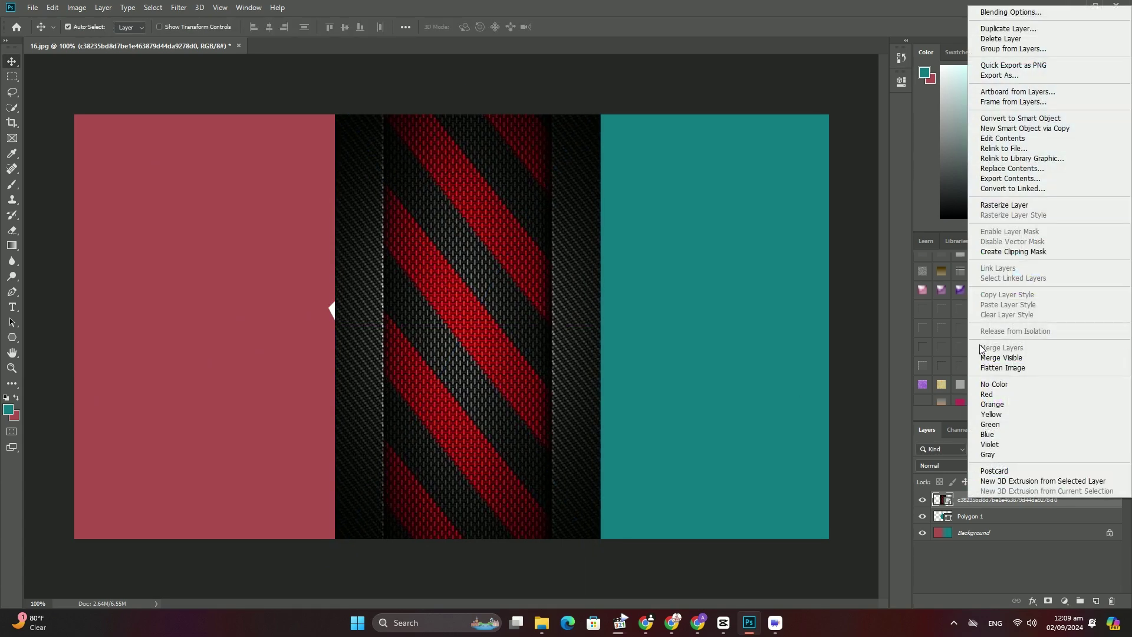
left_click(1008, 252)
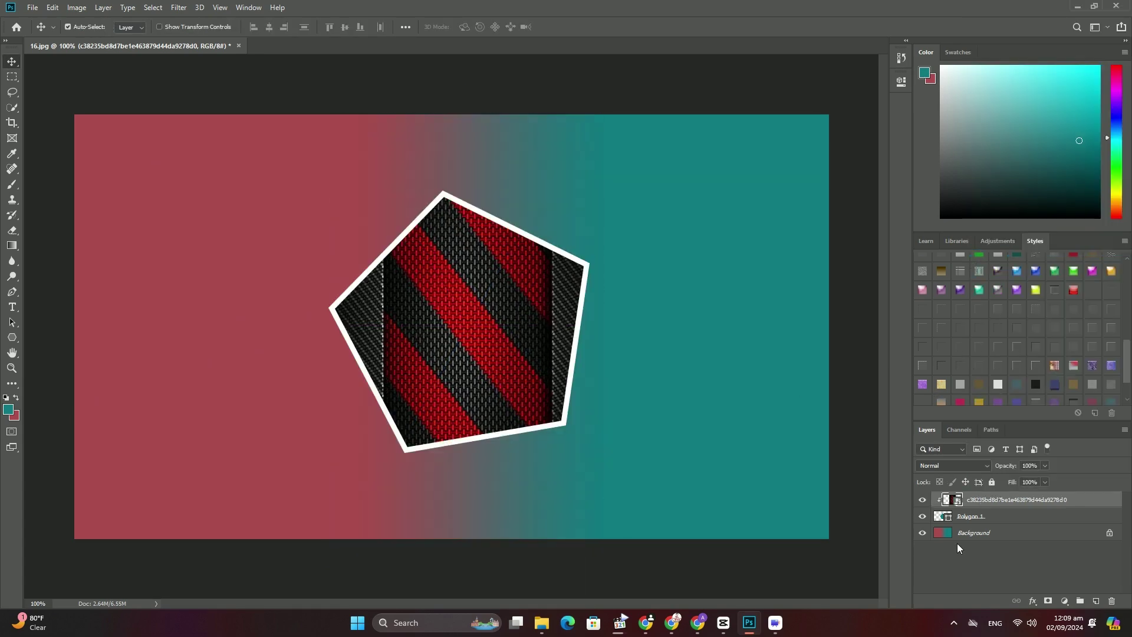
left_click(973, 533)
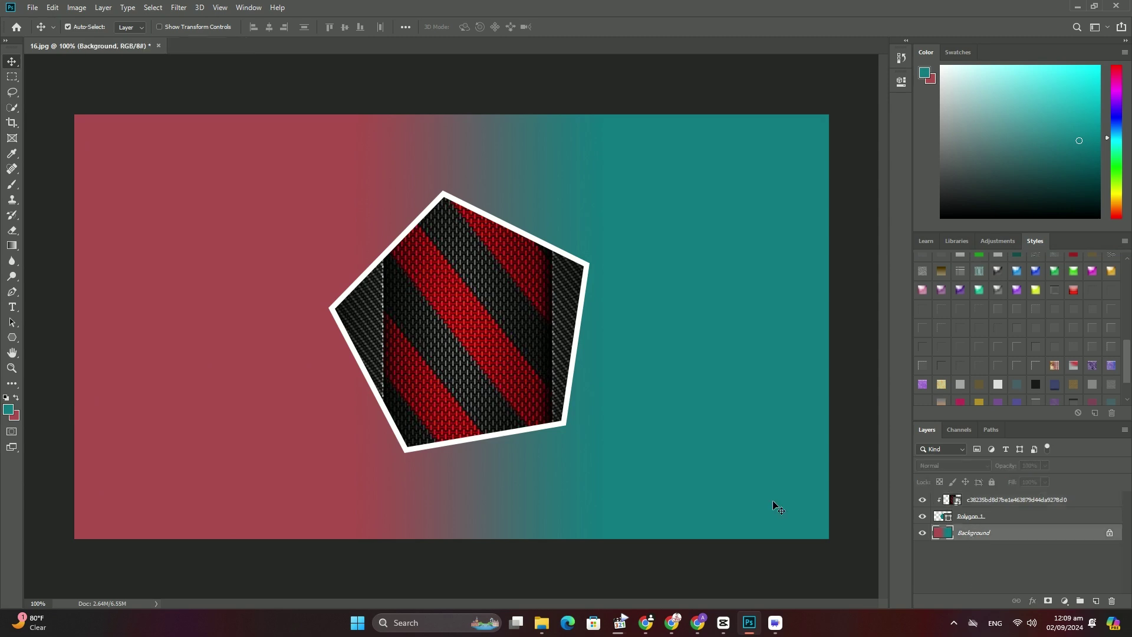
Draw a large glossy-yellow rounded rectangle and a smaller one inside it
right_click(12, 337)
left_click(50, 346)
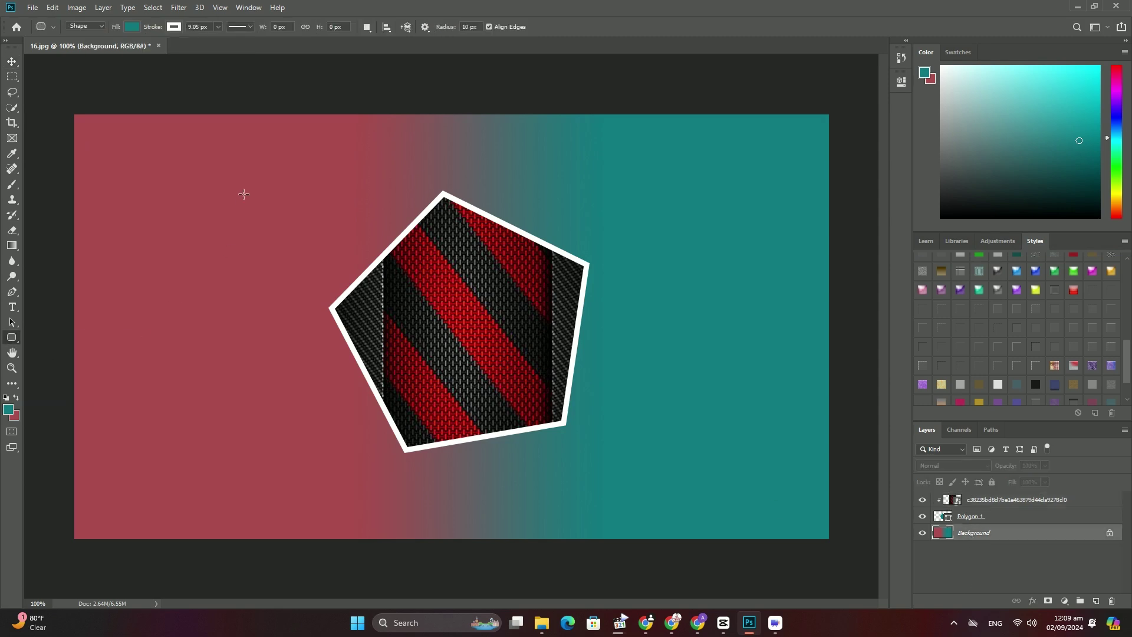
left_click_drag(102, 130, 810, 525)
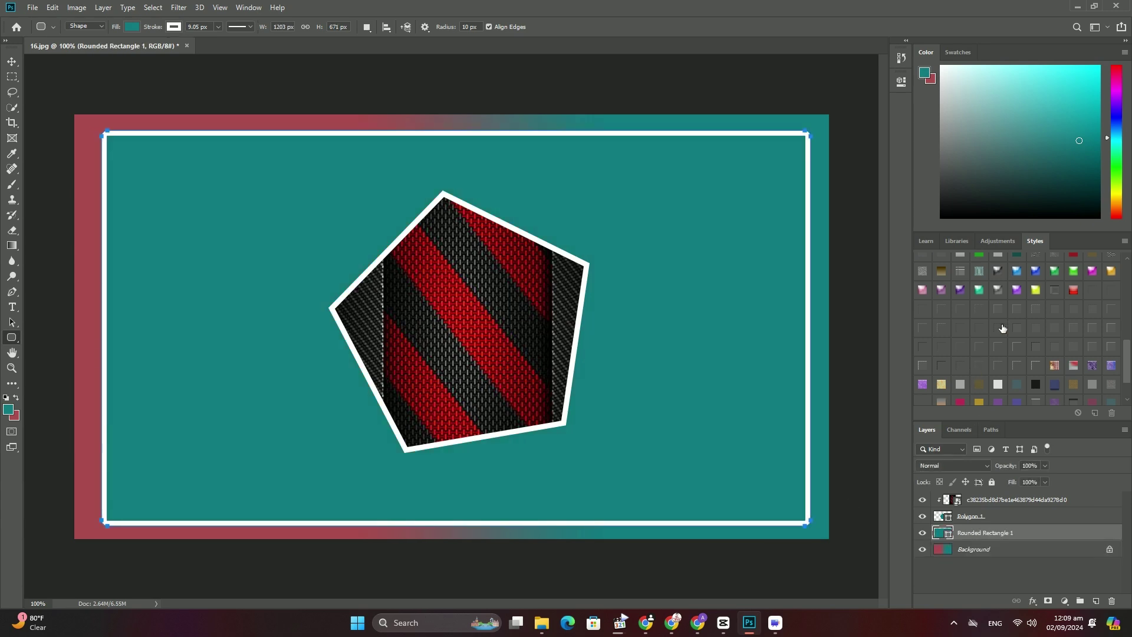
left_click(1014, 291)
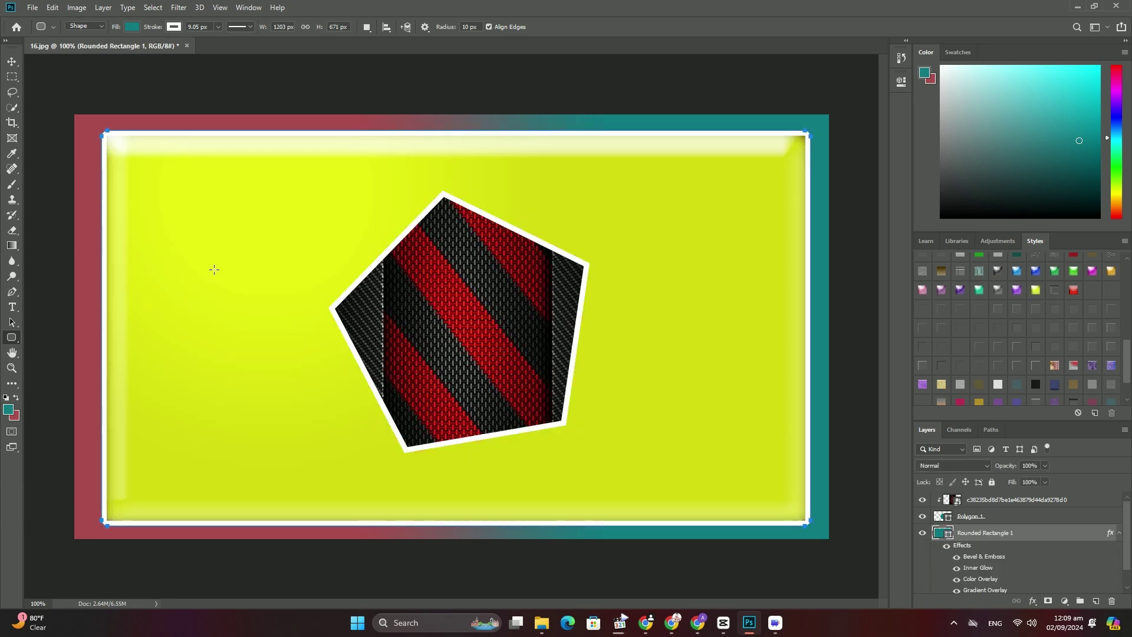
left_click_drag(128, 168, 789, 506)
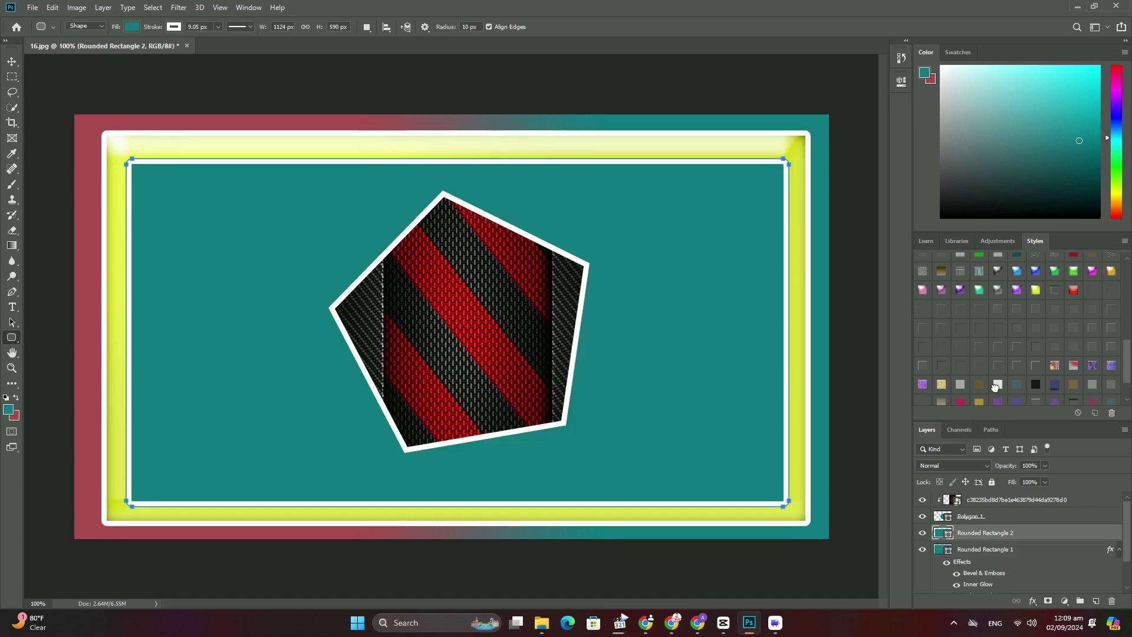
Style nested rounded rectangles pale, pink with black edge, and green, then add a teal innermost one
left_click(979, 392)
left_click_drag(153, 179, 759, 486)
left_click(1034, 391)
left_click_drag(182, 195, 733, 477)
left_click(978, 402)
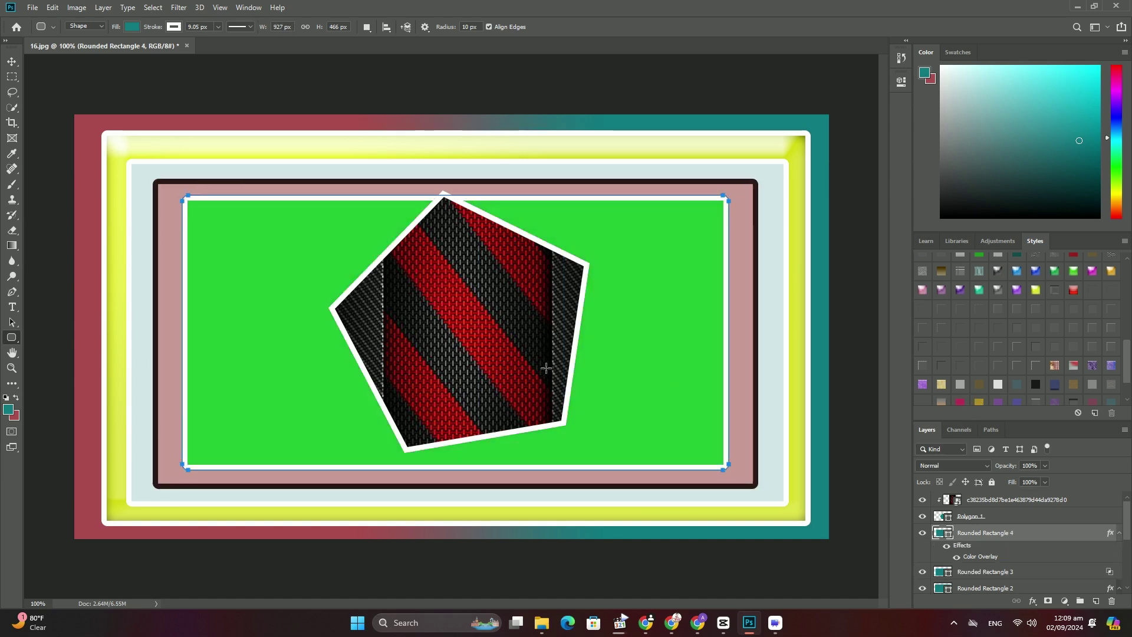
left_click_drag(221, 218, 696, 449)
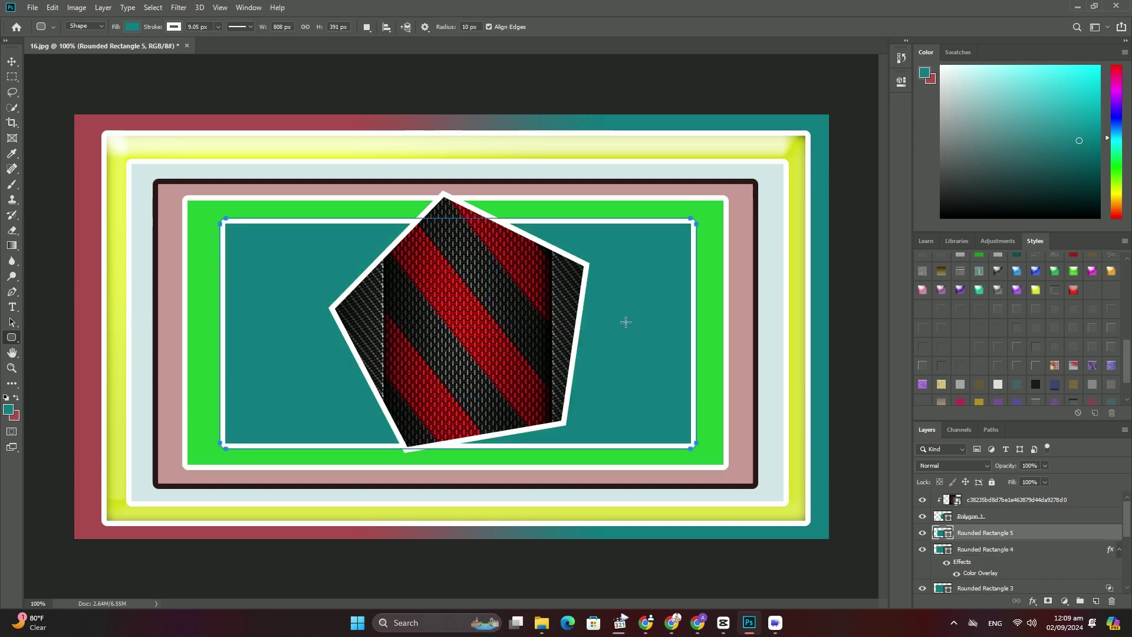
Draw upright rounded rectangles right and left of the pentagon, joined by a thin bar
left_click_drag(607, 307, 673, 422)
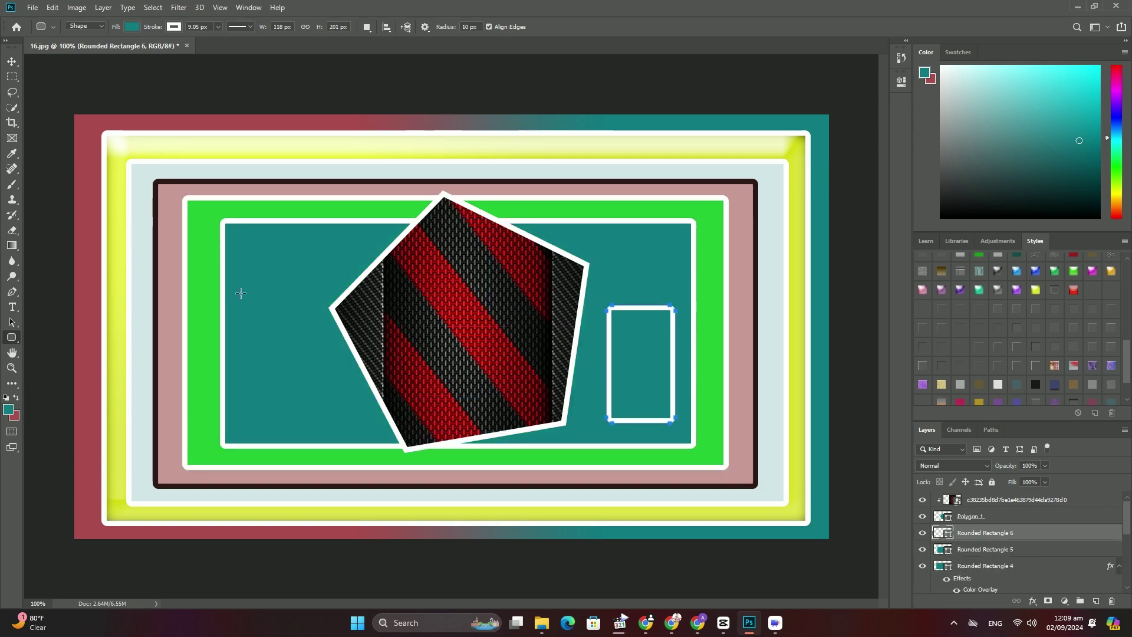
left_click_drag(245, 288, 306, 430)
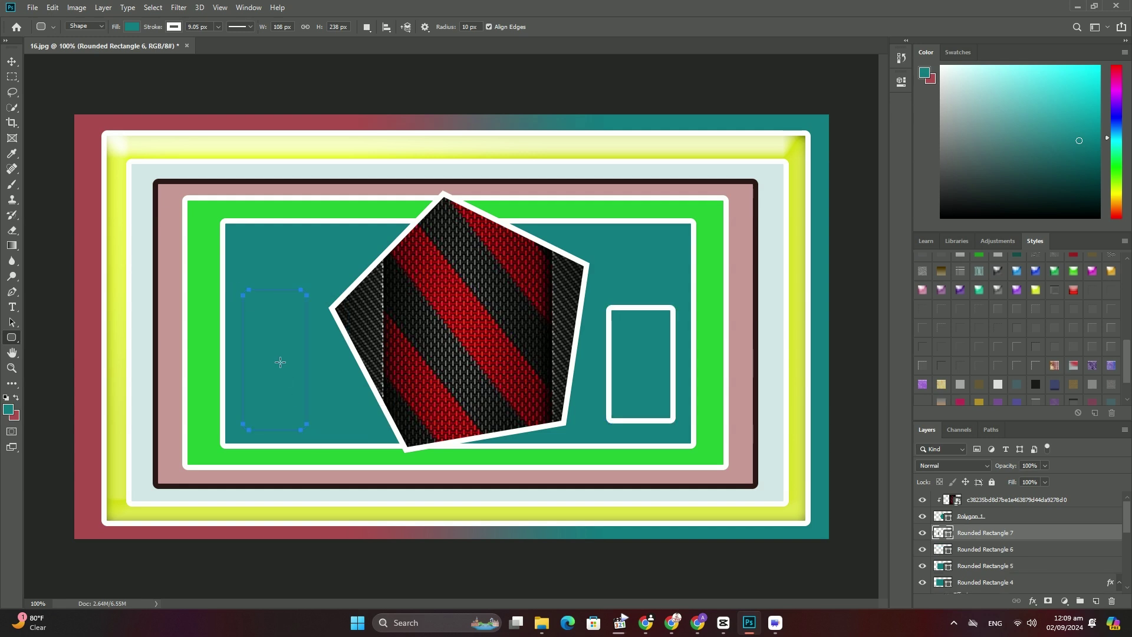
left_click_drag(276, 351, 633, 379)
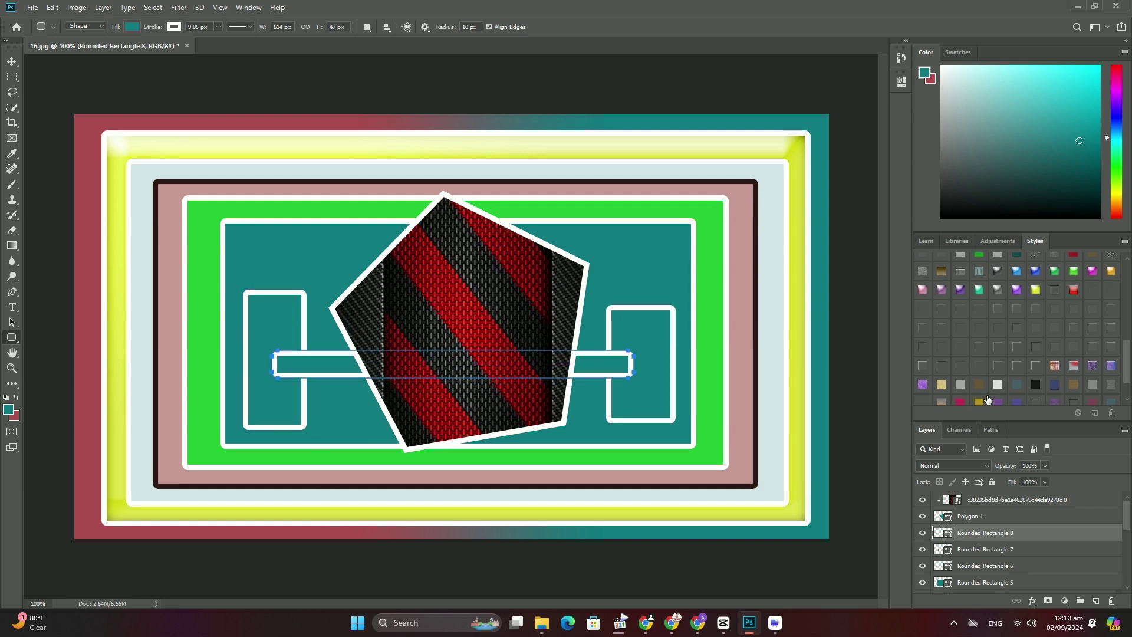